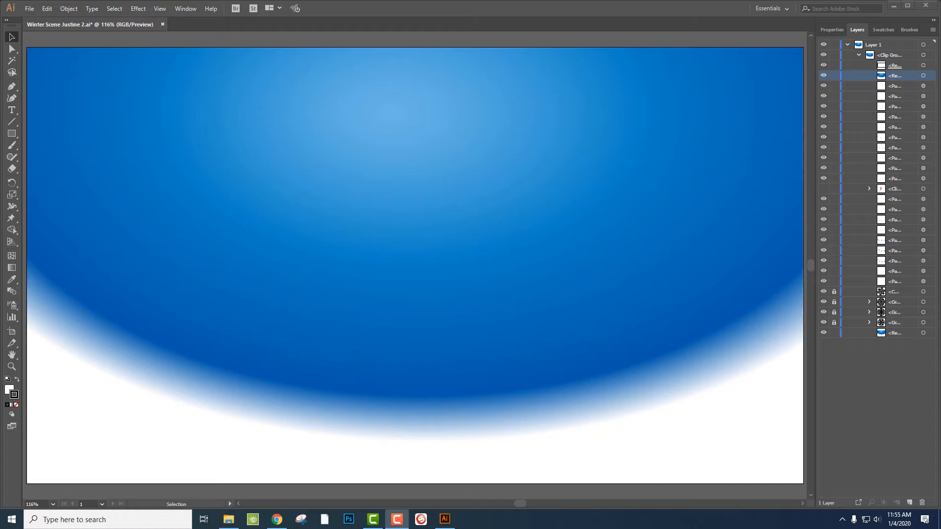
left_click(823, 76)
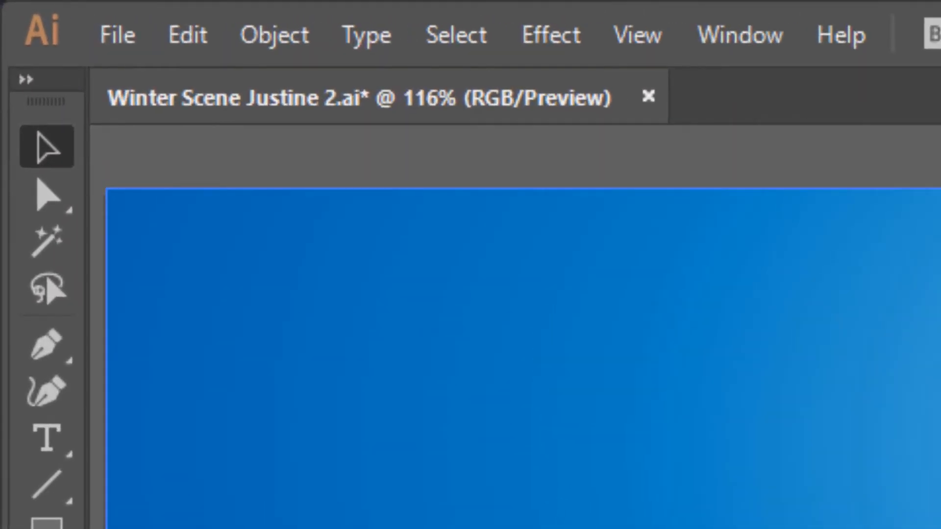
Create a new document from the Web preset Common (1366 x 768 px), titled "Winter Scene" plus the author's first name and 2.
left_click(112, 34)
left_click(137, 88)
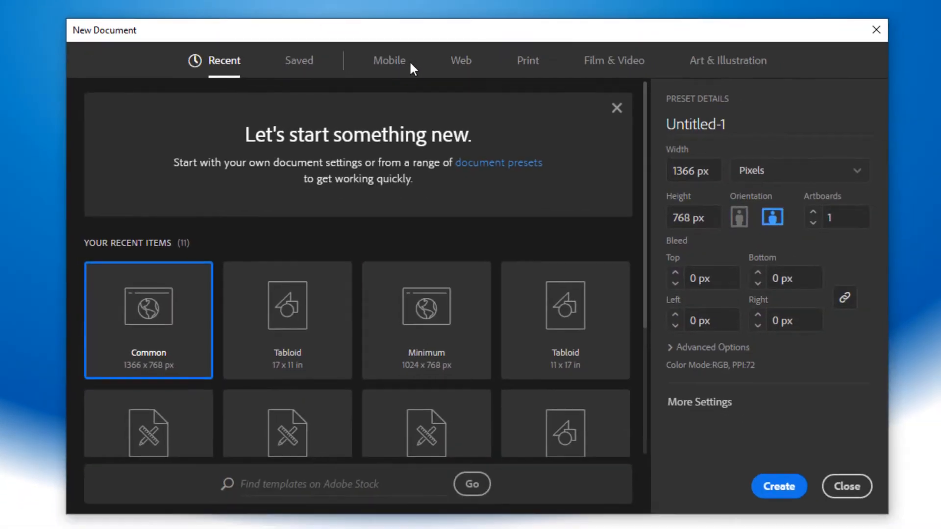
left_click(456, 64)
left_click(130, 206)
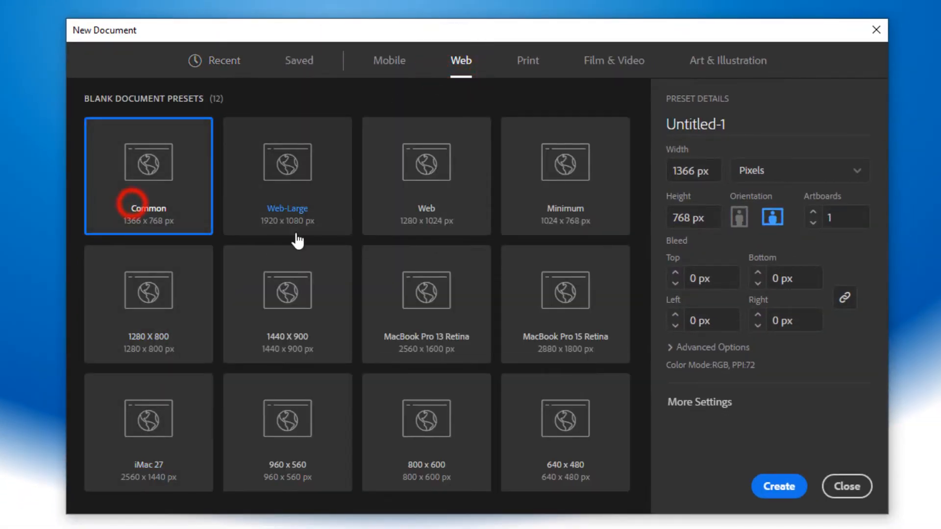
left_click(752, 120)
type("W")
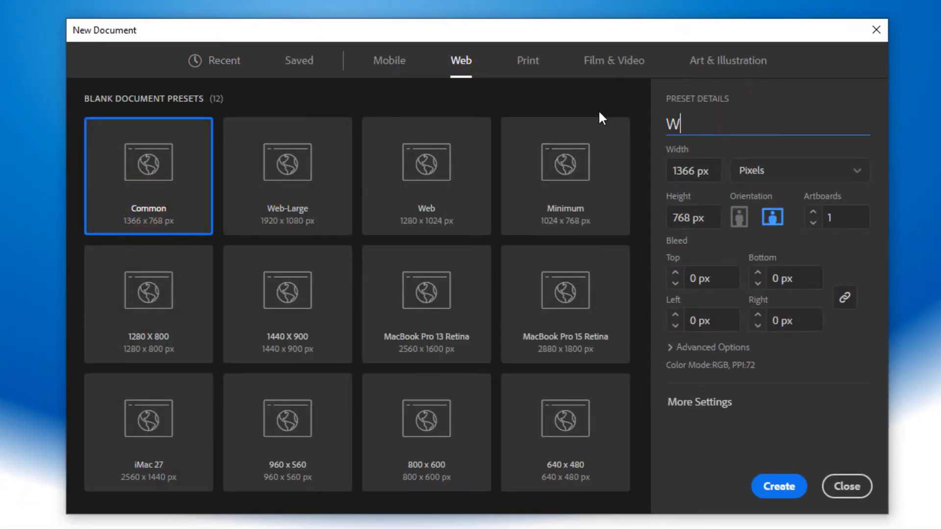
type("inter Scene Justin")
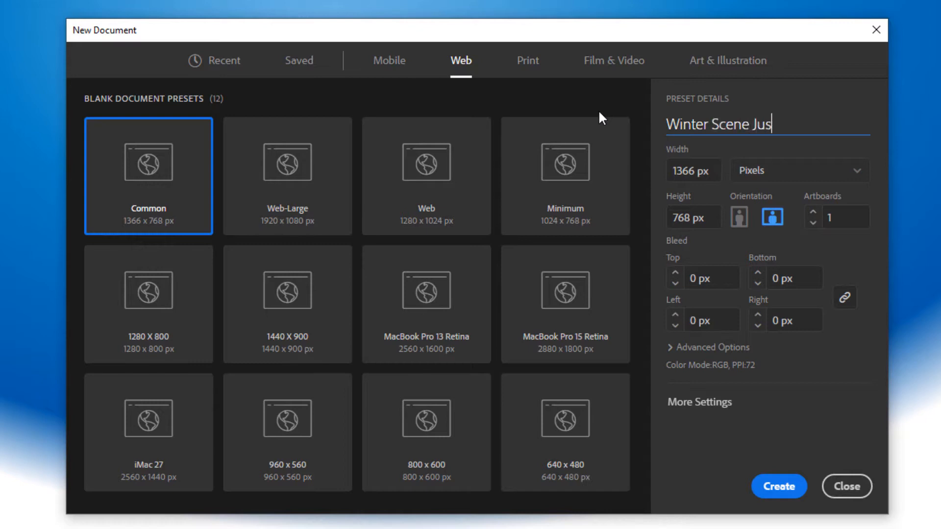
type("e")
left_click(778, 488)
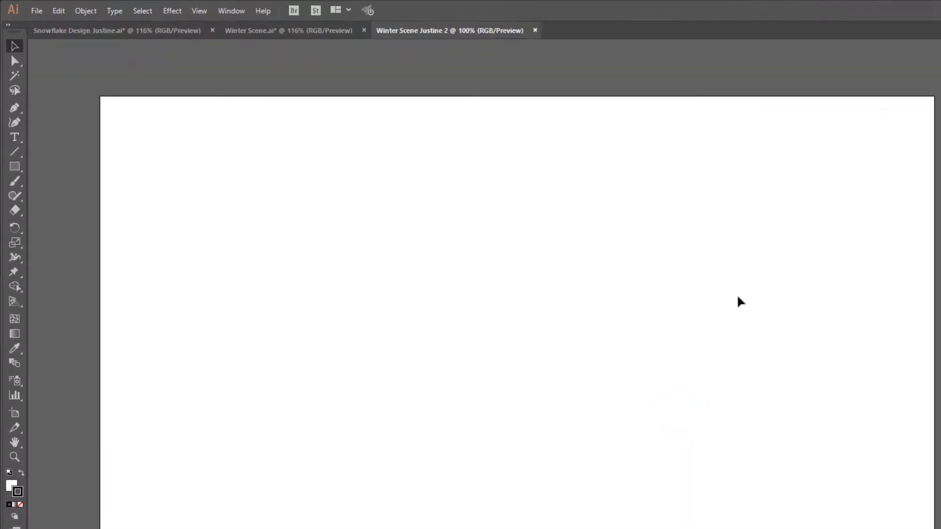
Draw a 1366 x 768 px rectangle that covers the whole artboard.
left_click(12, 168)
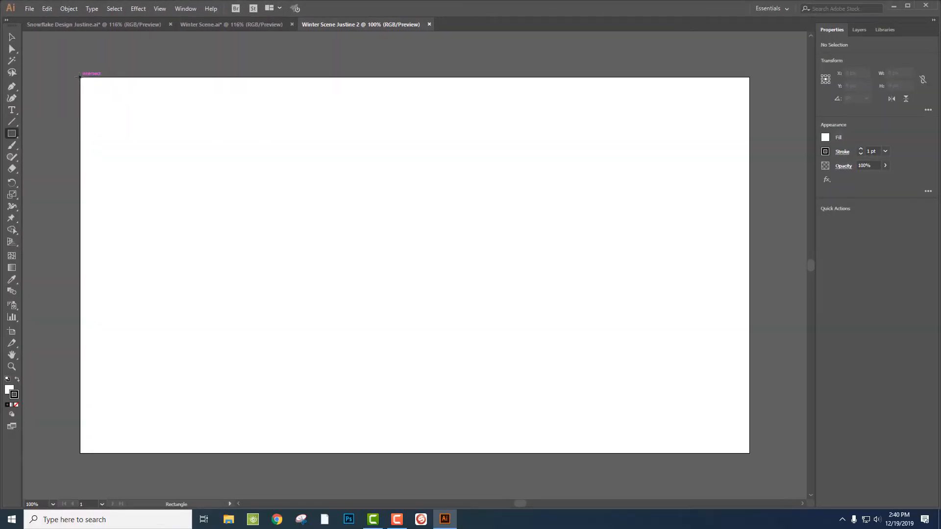
left_click_drag(149, 144, 940, 528)
left_click_drag(639, 389, 748, 452)
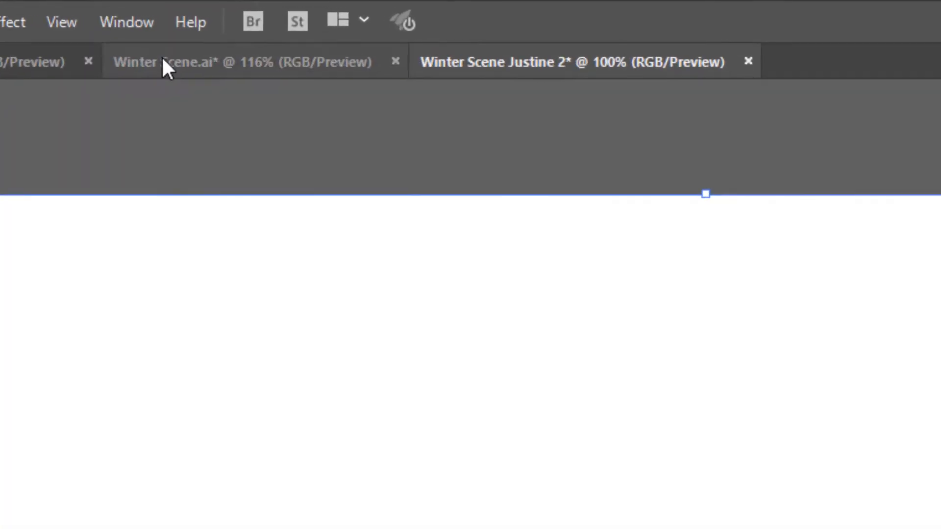
Display the document swatches and load the Sky gradient swatch library.
left_click(132, 22)
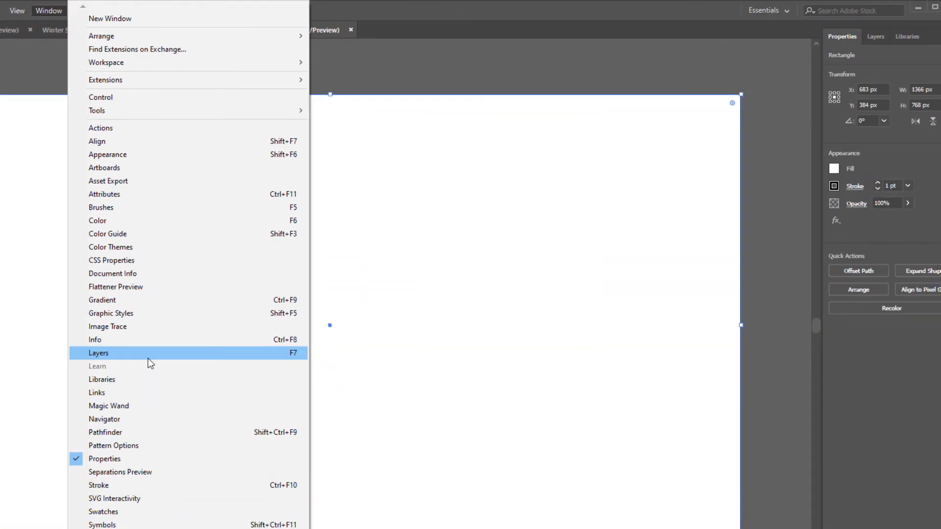
left_click(117, 512)
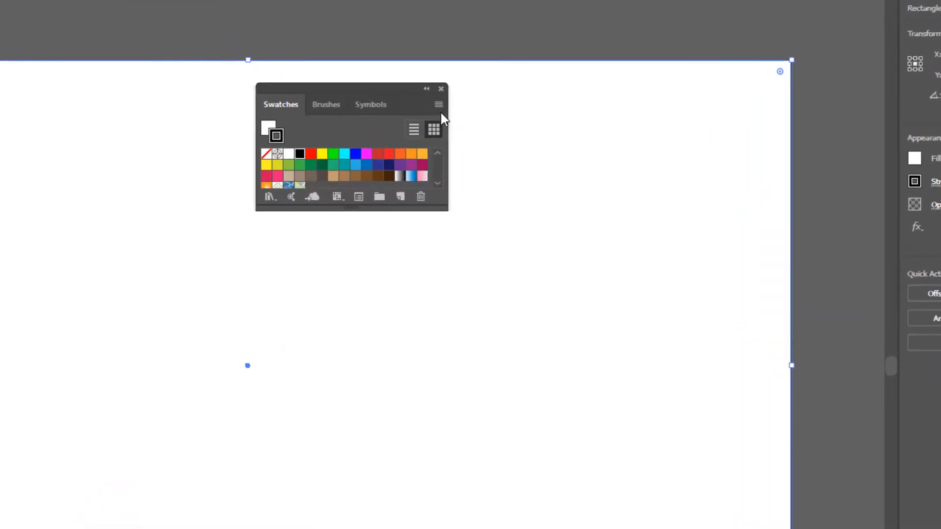
left_click(379, 67)
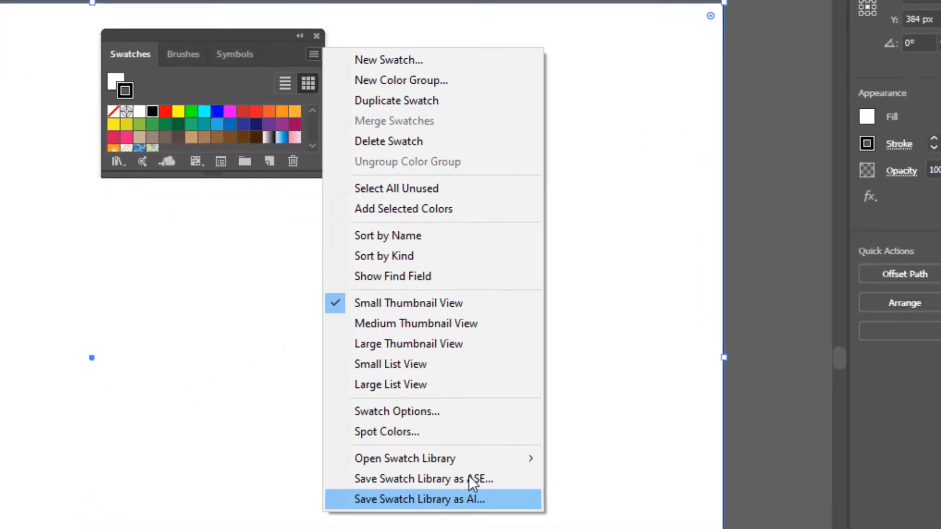
mouse_move(467, 460)
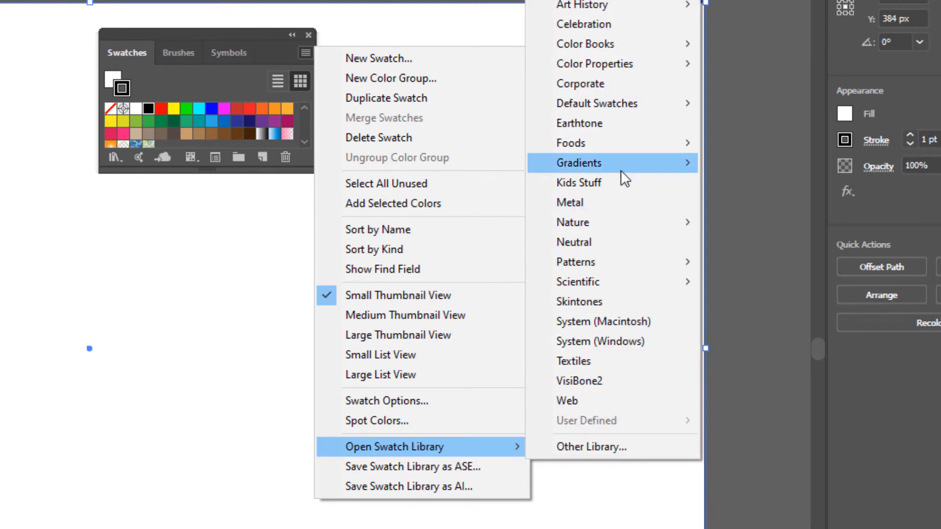
mouse_move(621, 167)
left_click(739, 441)
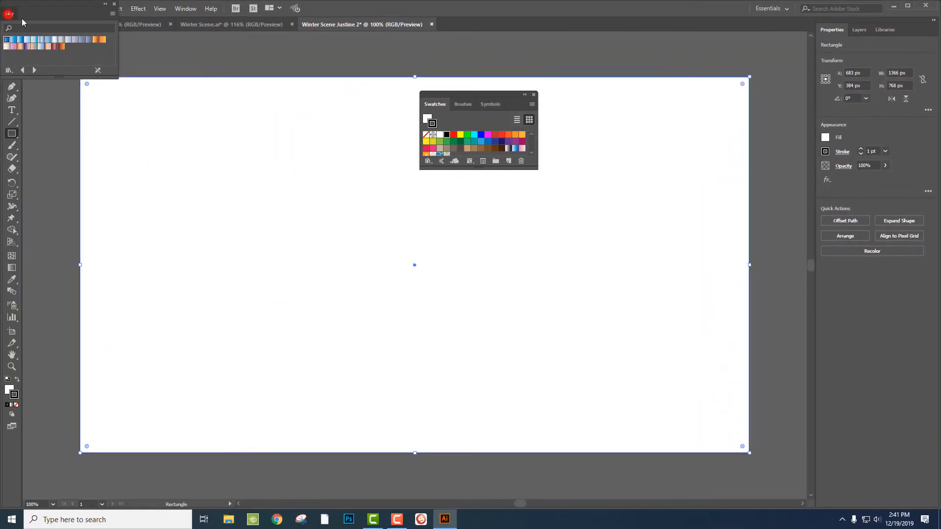
Group the Sky library with Swatches and Brushes, and separate Symbols from the group and close it.
left_click_drag(425, 128, 467, 110)
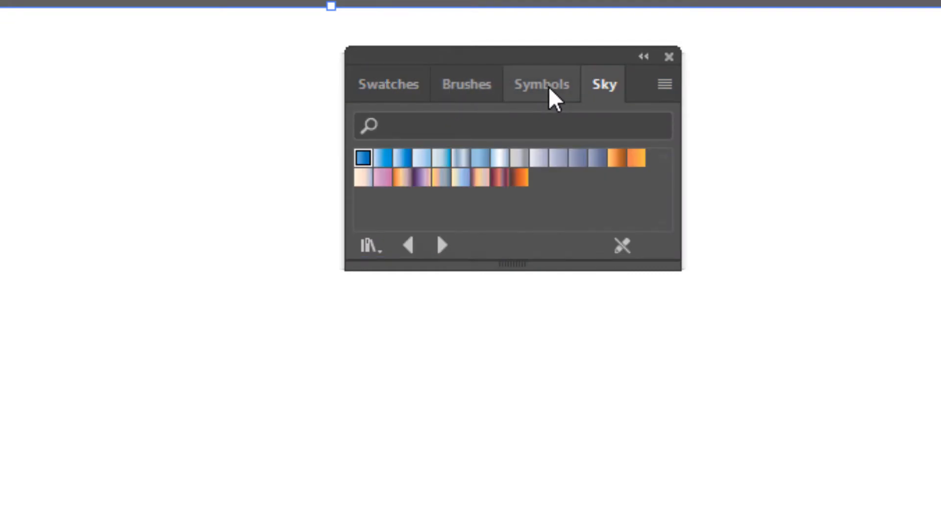
left_click_drag(528, 86, 799, 143)
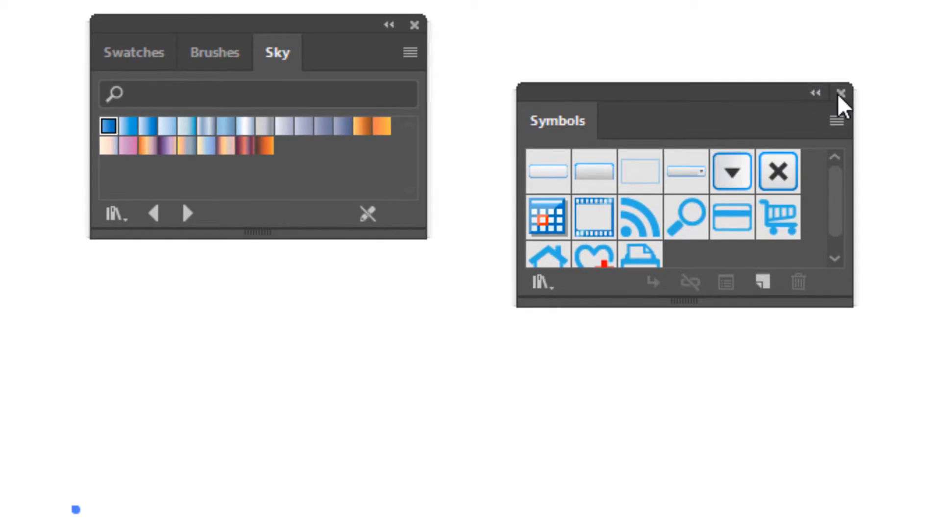
left_click(837, 93)
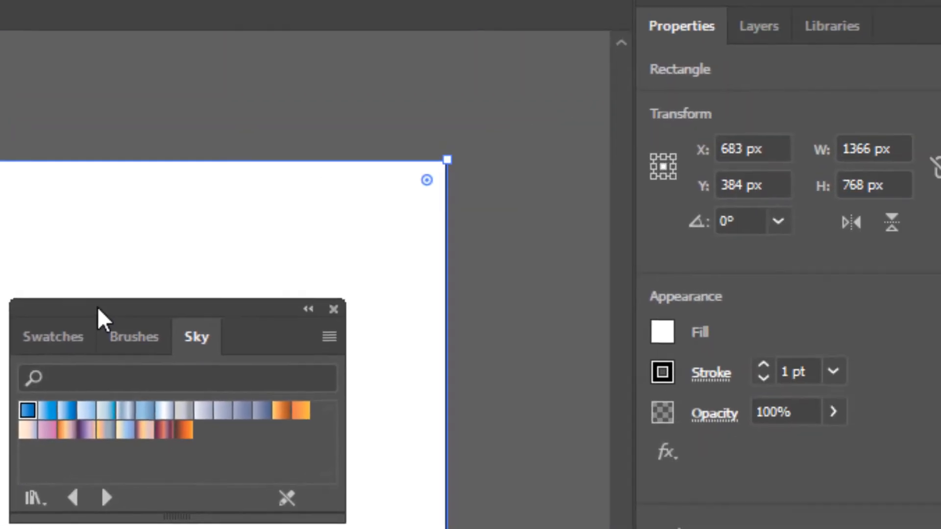
Dock the Swatches, Brushes and Sky group beside Properties and Layers, and remove Libraries from the dock.
left_click_drag(97, 307, 823, 26)
left_click_drag(772, 41, 773, 42)
left_click_drag(716, 41, 200, 166)
left_click(488, 140)
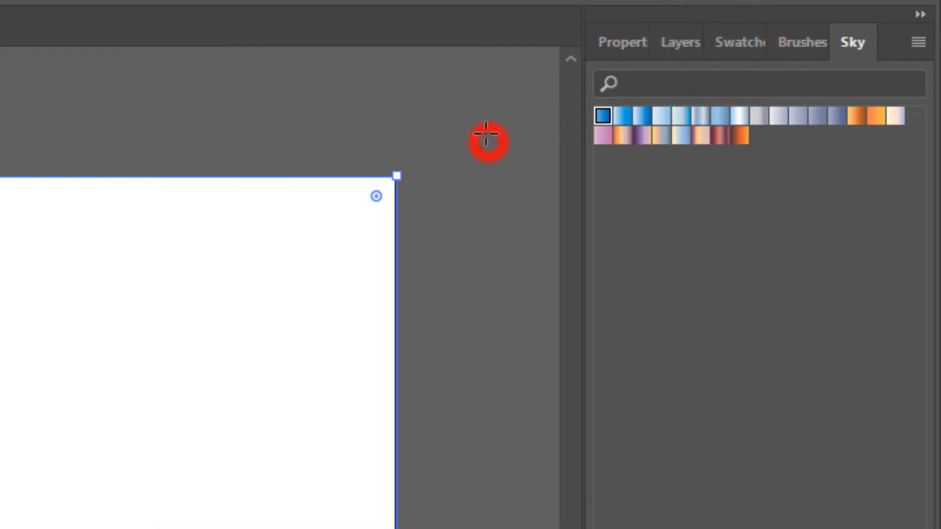
Fill the rectangle with the first blue Sky gradient, set its stroke to none and make the fill active.
left_click(602, 117)
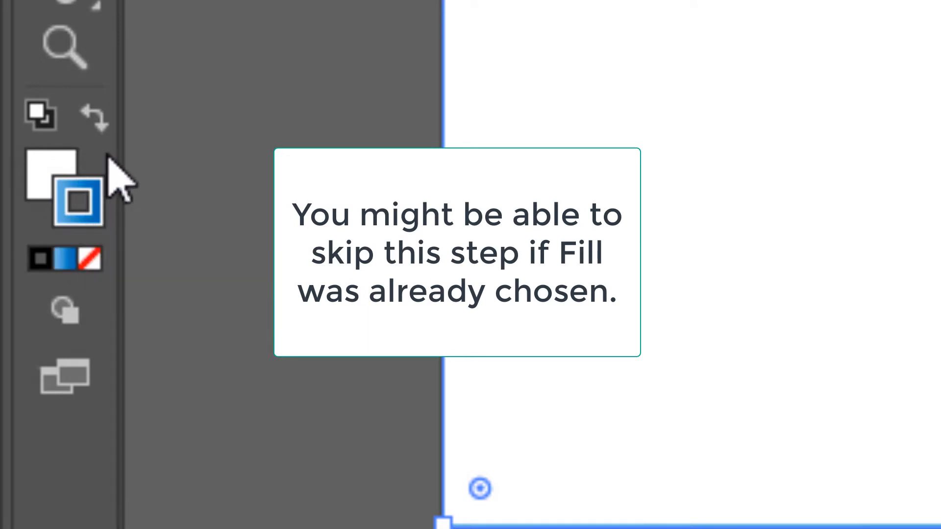
left_click(93, 119)
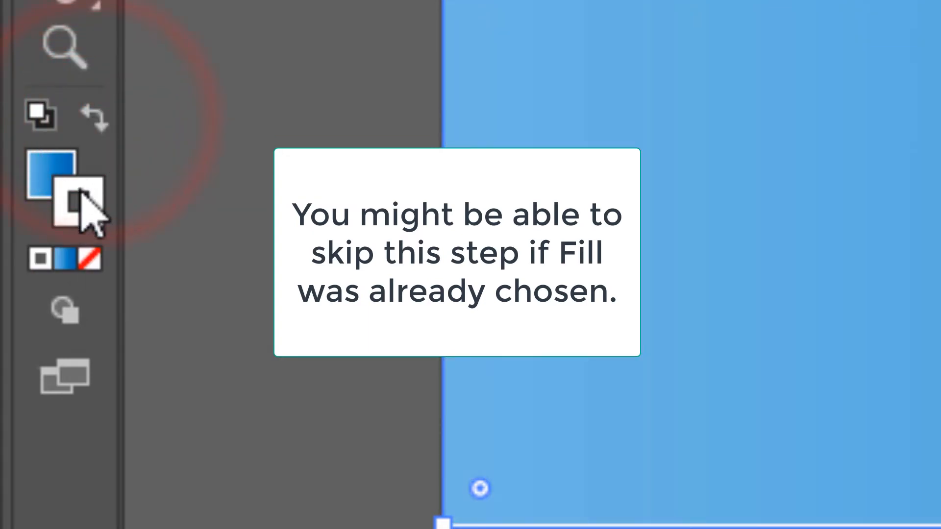
left_click(89, 260)
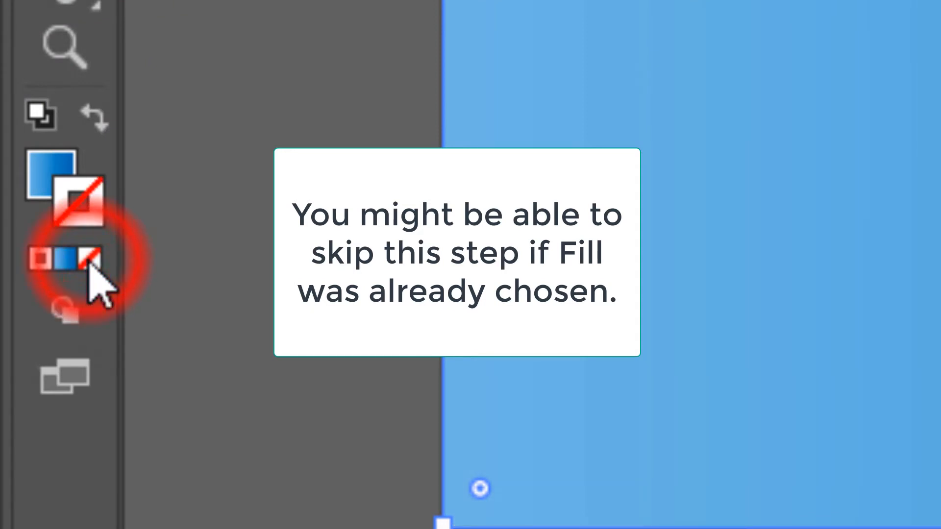
left_click(49, 178)
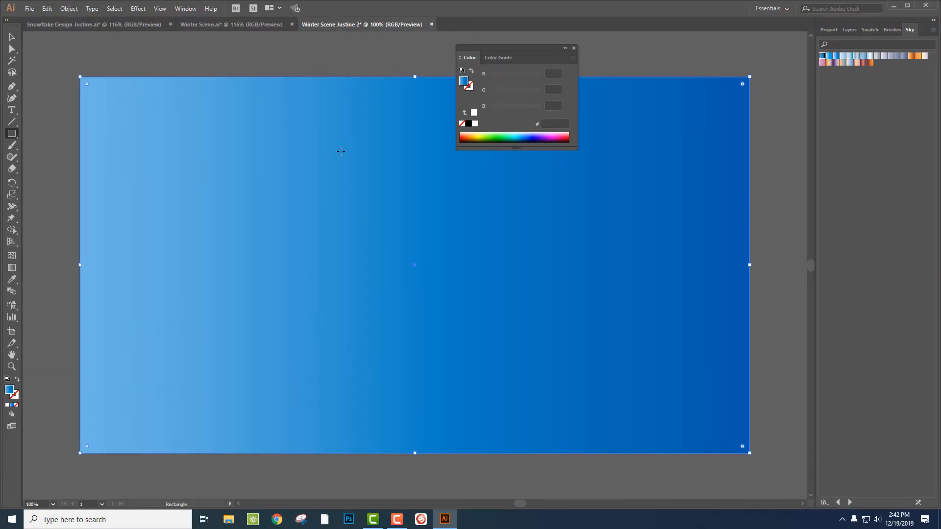
Open the gradient settings, hide the color settings and change the rectangle's gradient type to Radial.
left_click(190, 9)
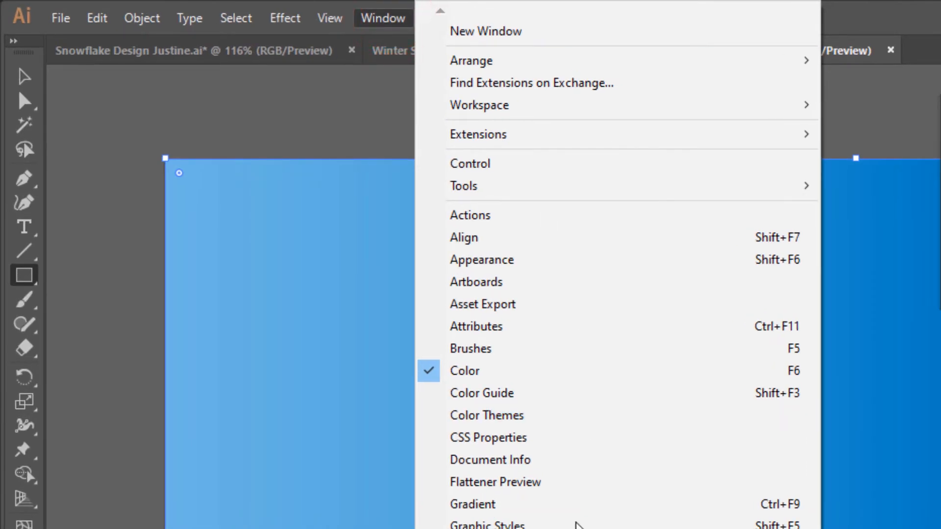
left_click(569, 507)
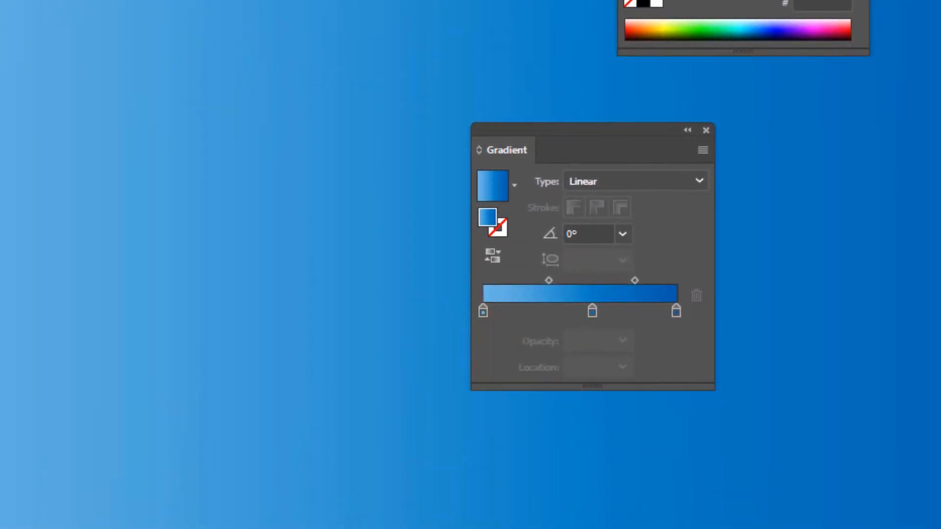
key("F6")
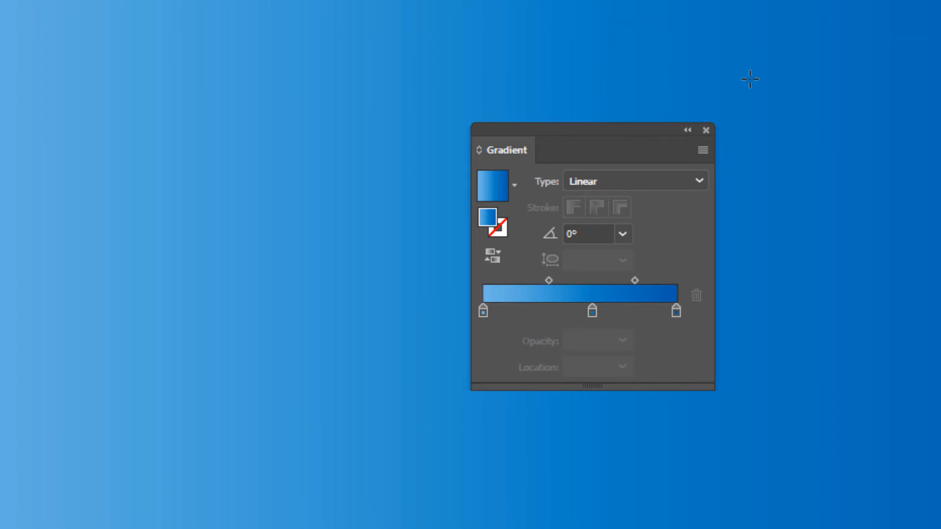
left_click(701, 181)
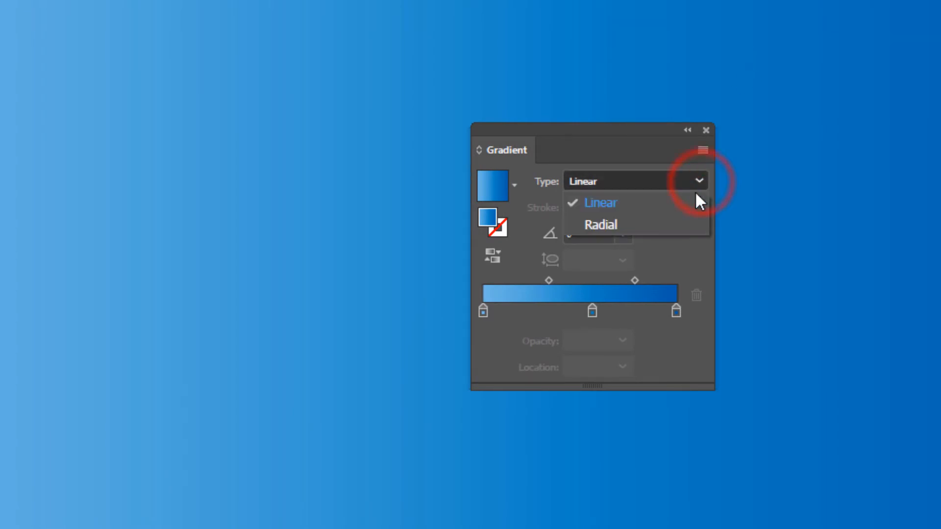
left_click(633, 228)
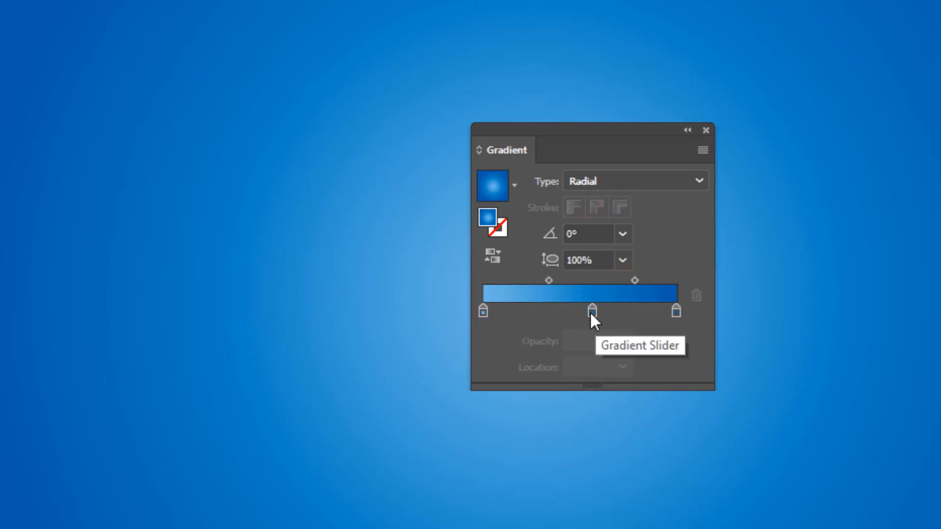
Move the middle gradient stop to about 39% and the end stop to about 65%, and add a white stop at about 99%.
left_click_drag(592, 314, 558, 314)
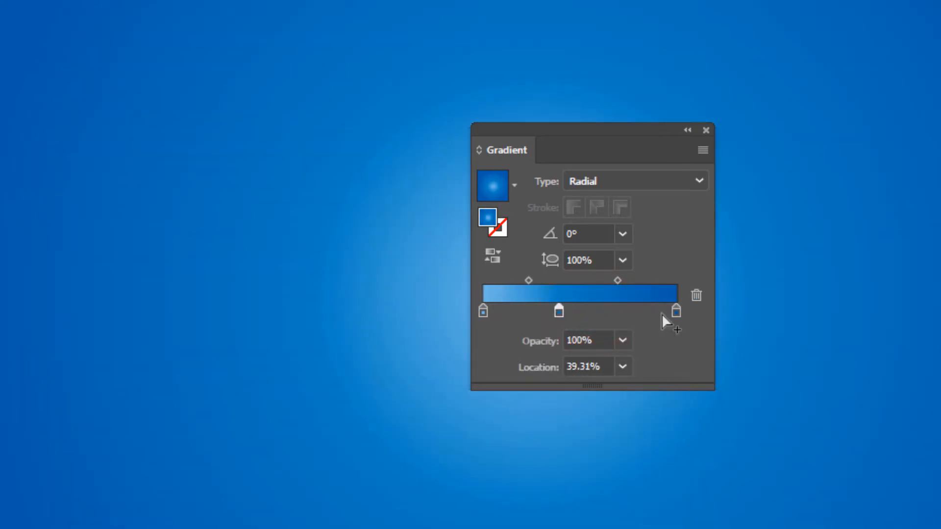
left_click_drag(676, 313, 608, 314)
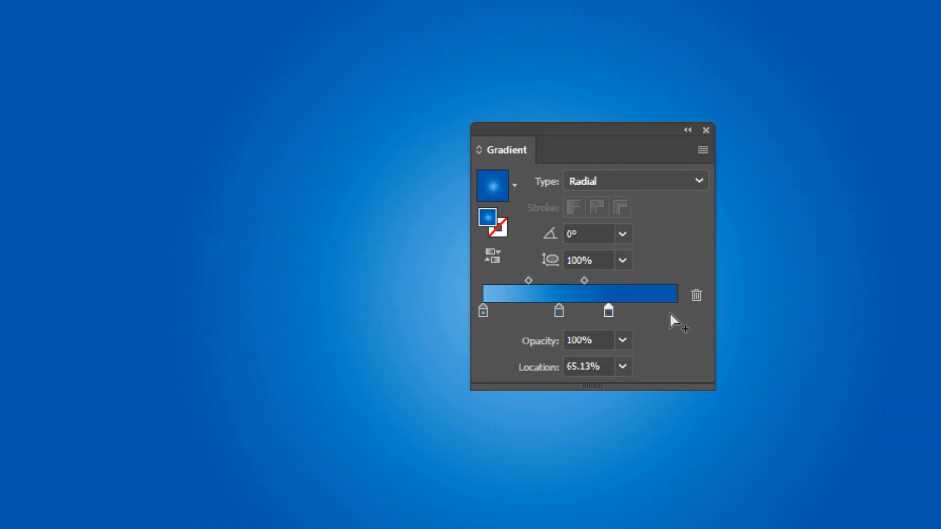
left_click(677, 312)
double_click(675, 313)
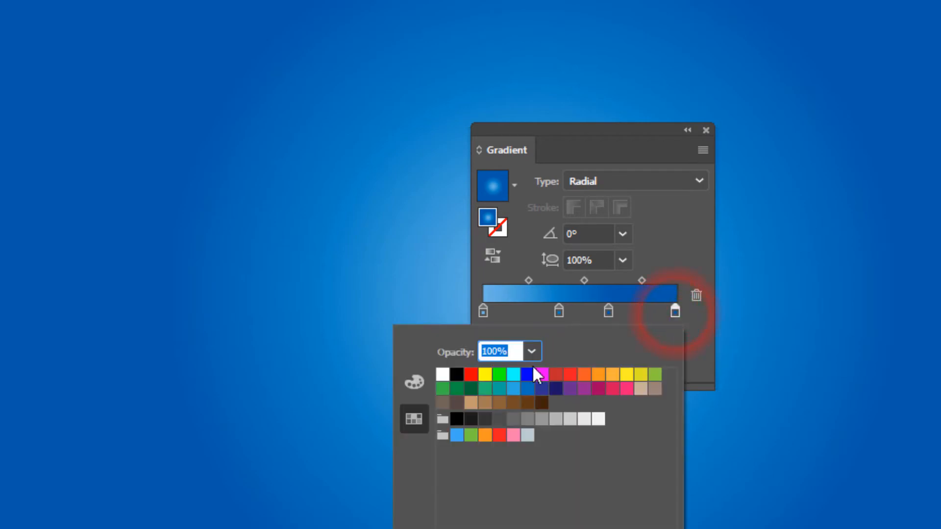
left_click(442, 375)
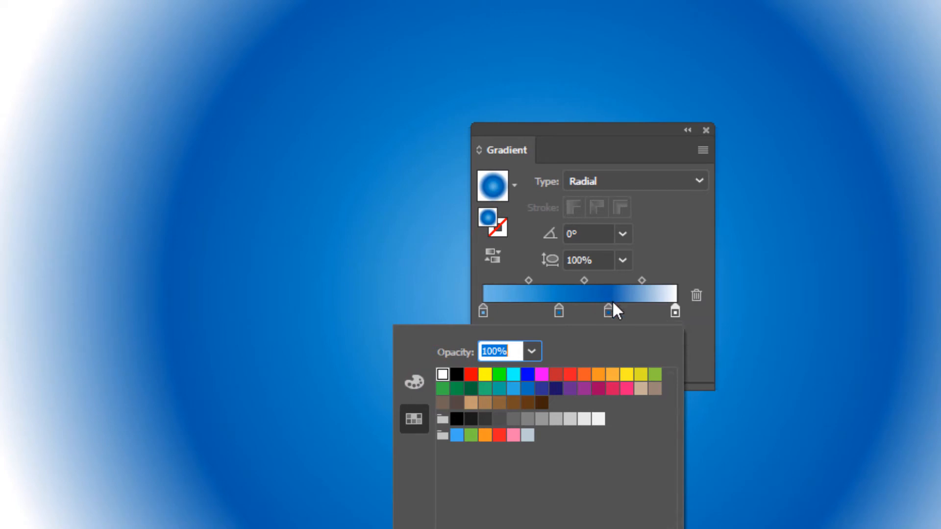
Shift the midpoint between the dark blue and white stops to about 71% and close the gradient settings.
left_click(642, 281)
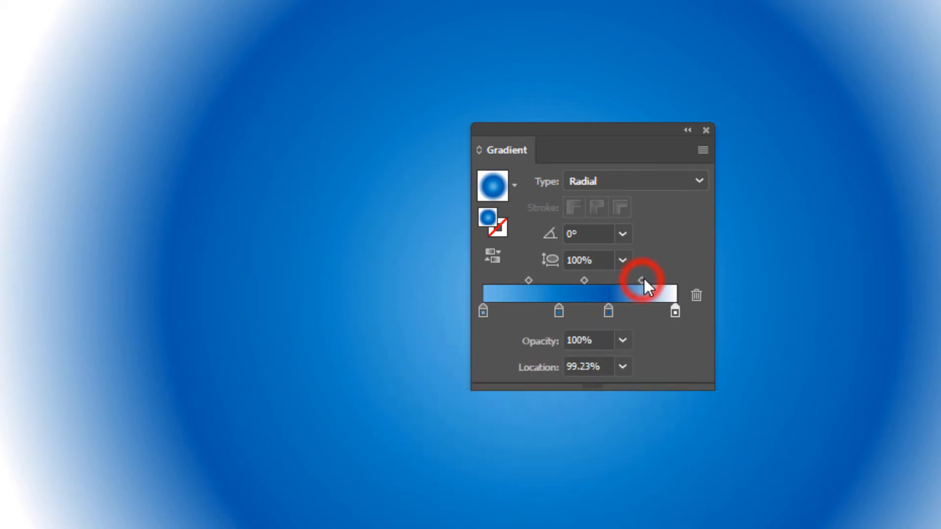
left_click_drag(643, 280, 657, 281)
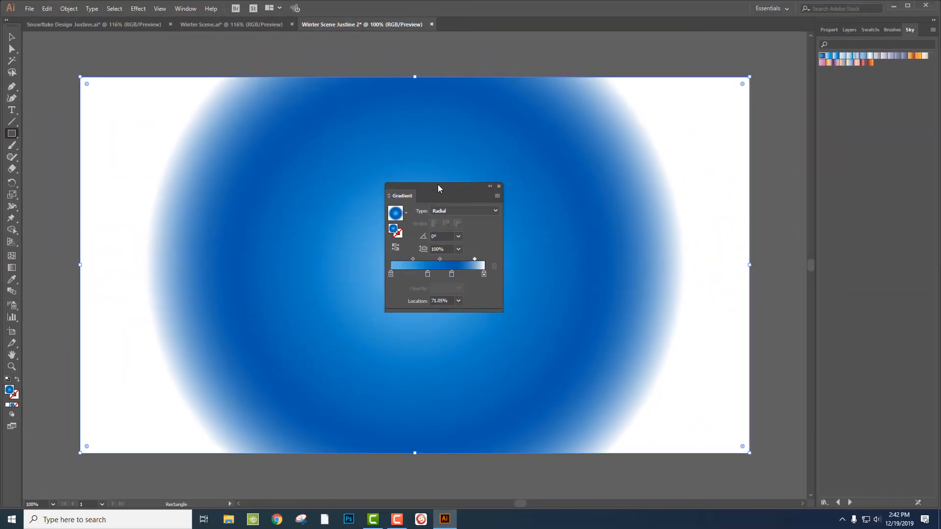
left_click(499, 186)
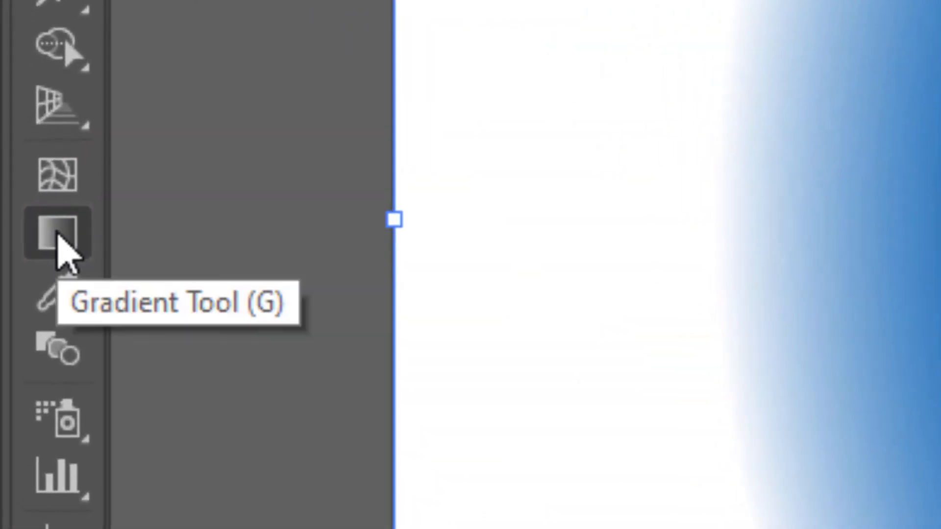
Using the Gradient tool, enlarge the rectangle's radial gradient circle until its diameter is about 1.2 times the rectangle's width.
left_click(58, 236)
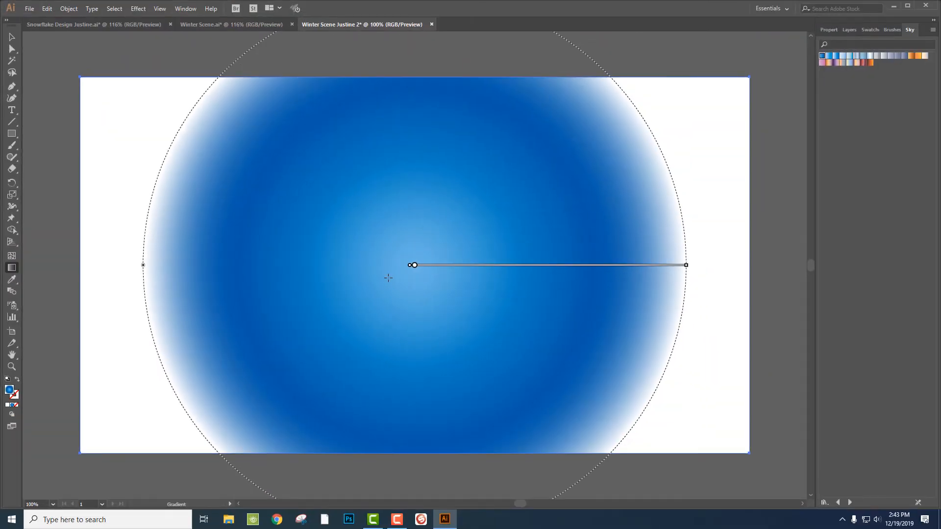
mouse_move(516, 270)
mouse_move(688, 272)
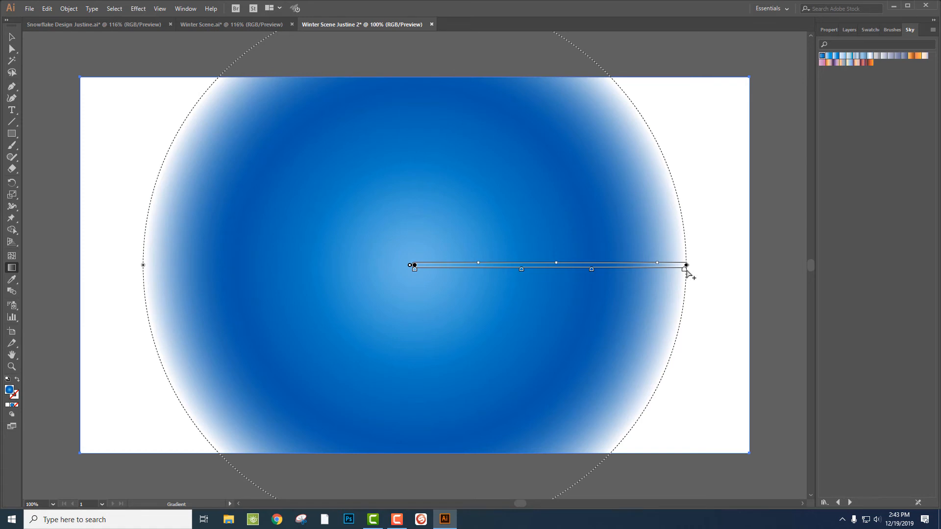
key("ctrl")
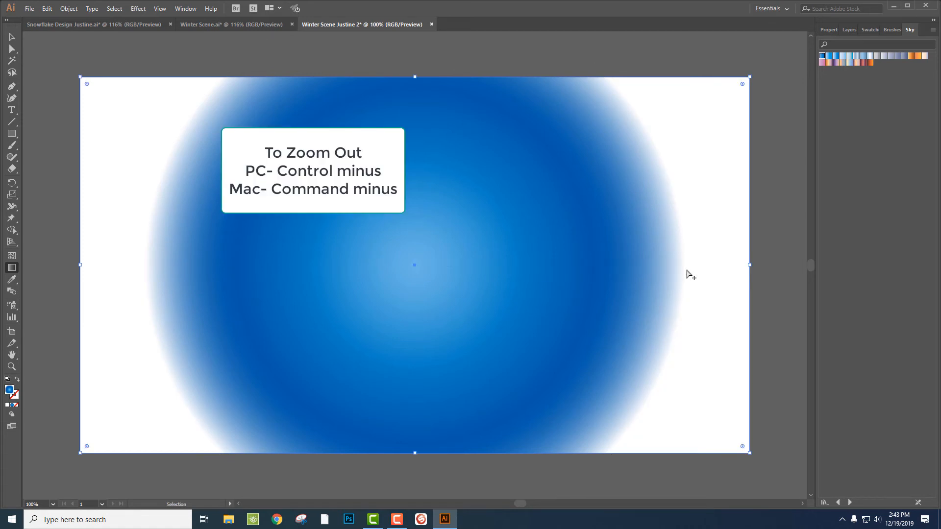
key("ctrl+minus")
key("ctrl+minus")
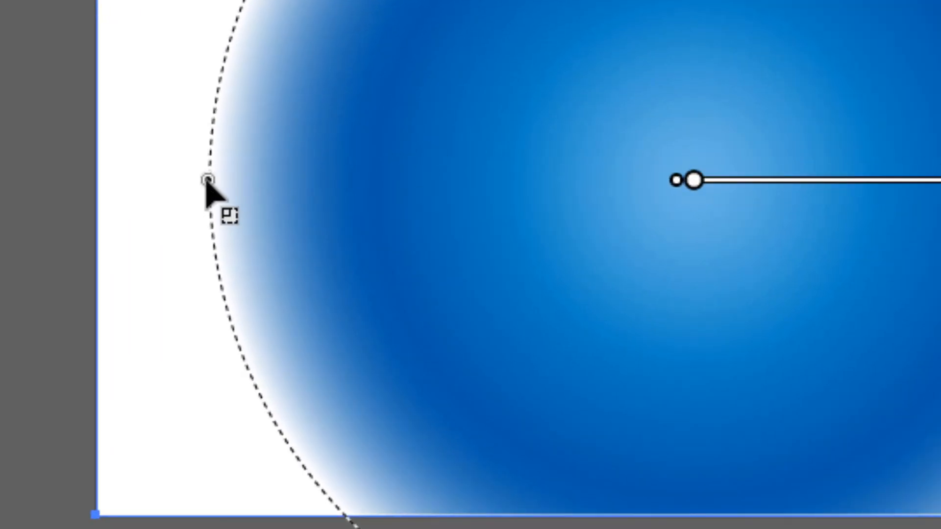
left_click_drag(207, 180, 6, 181)
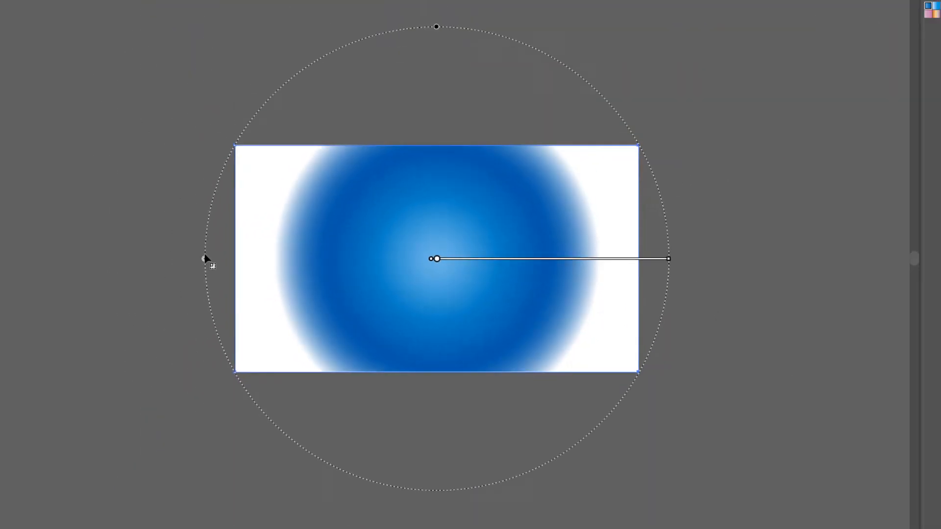
left_click_drag(205, 259, 200, 259)
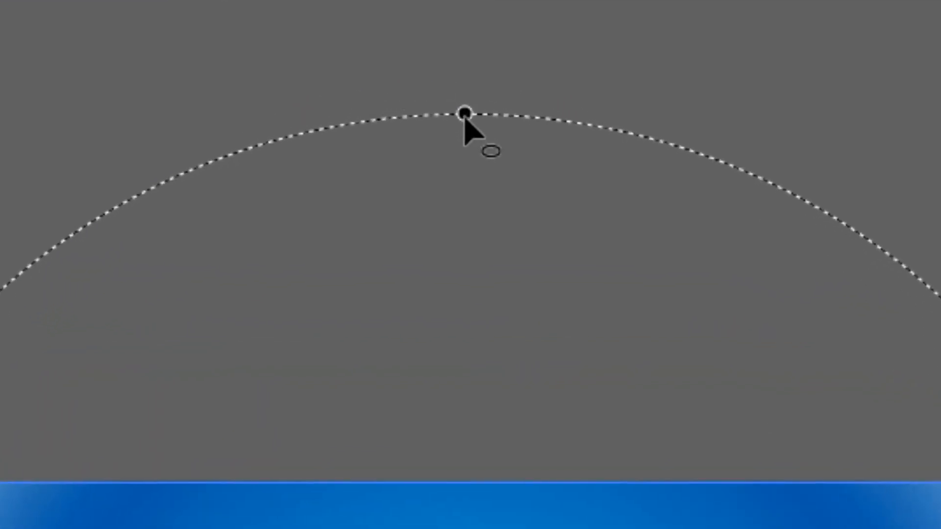
Flatten the gradient circle into a horizontal ellipse about half as tall as wide, and move its centre to the rectangle's upper part.
left_click(466, 117)
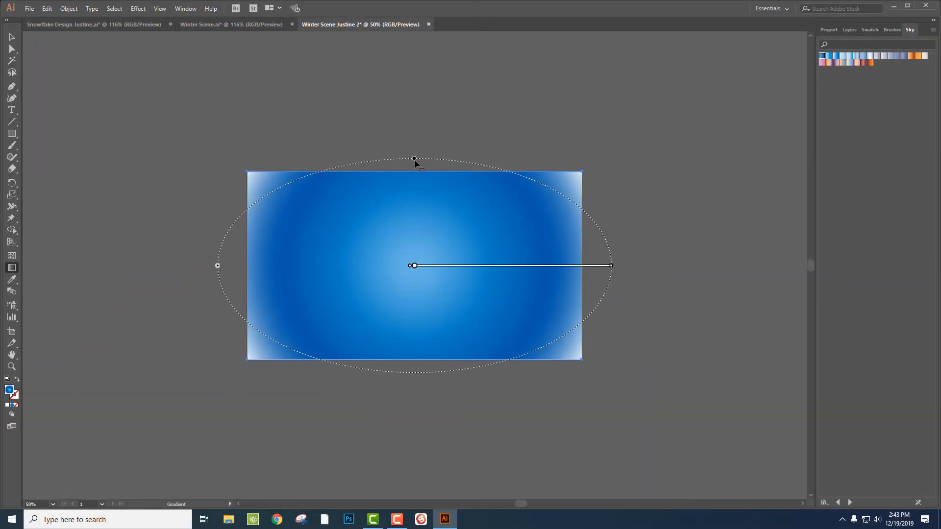
left_click_drag(414, 162, 415, 169)
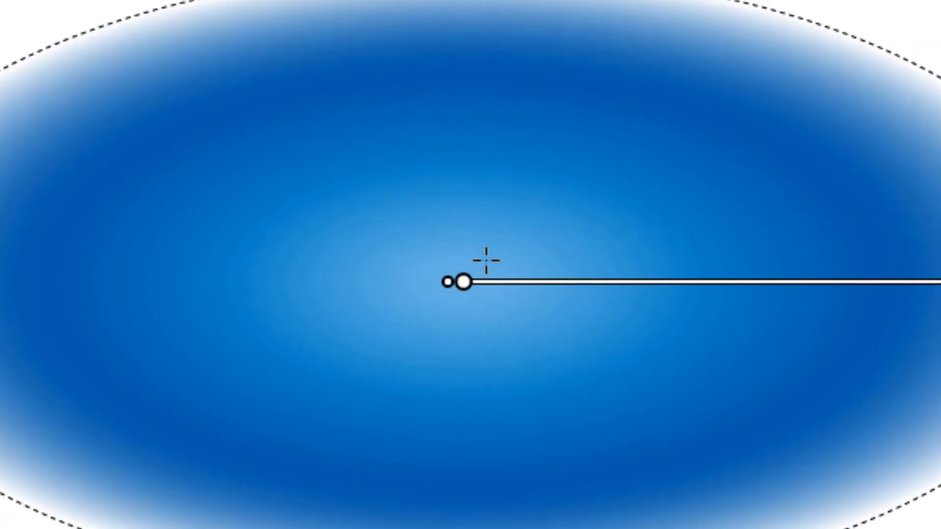
mouse_move(416, 270)
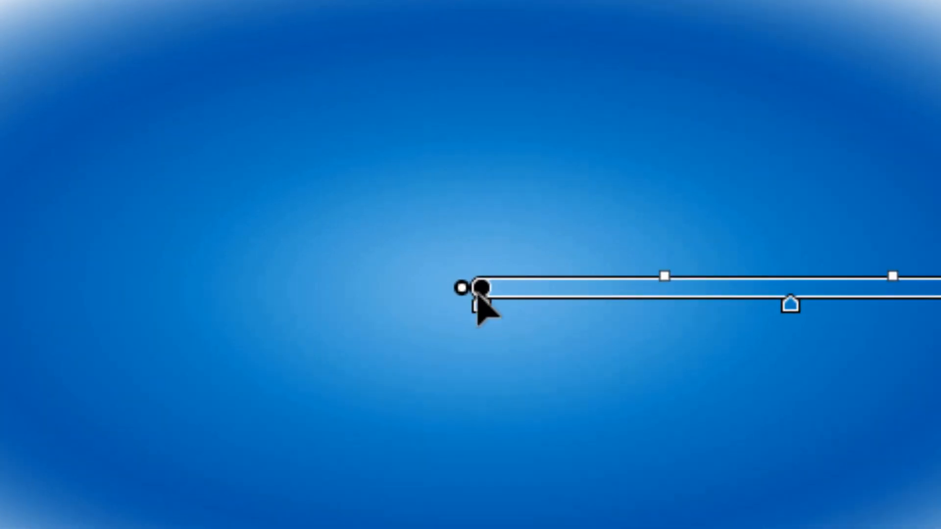
left_click_drag(483, 289, 470, 134)
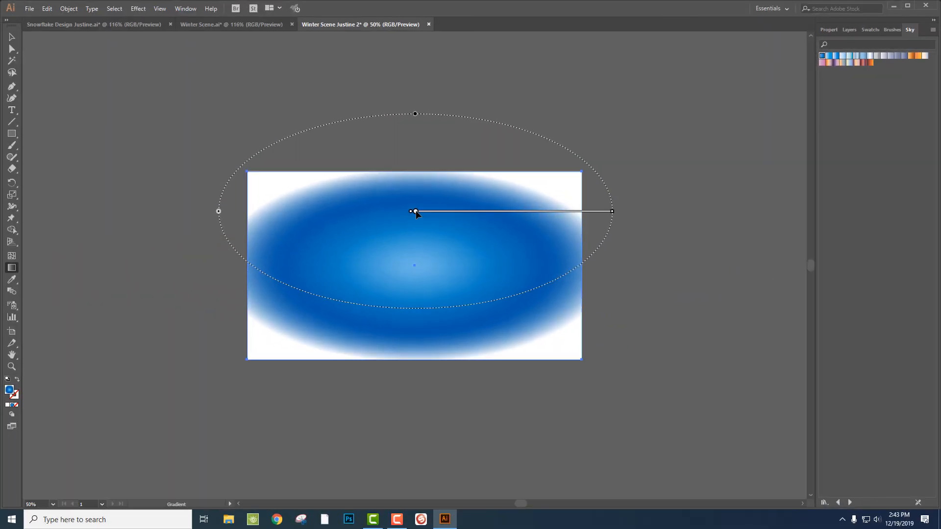
left_click_drag(416, 213, 416, 212)
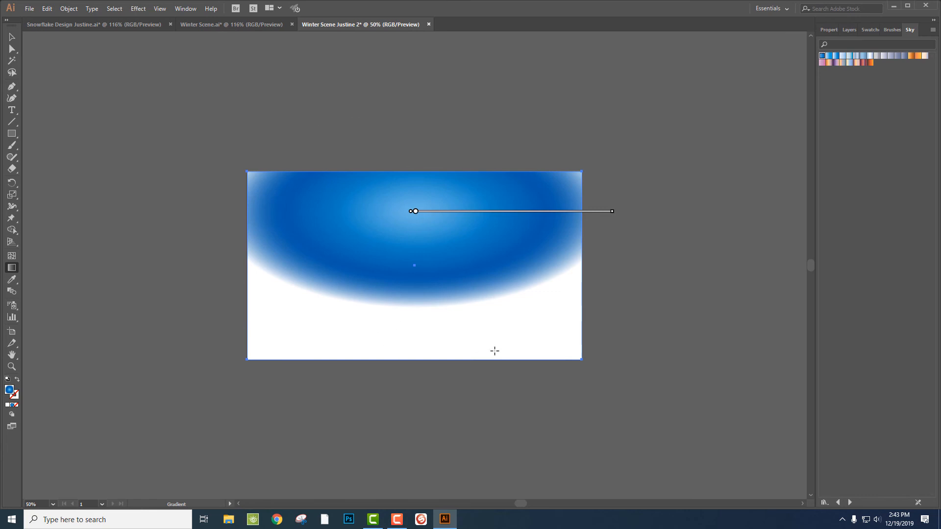
Enlarge the gradient ellipse to about one and a half times the rectangle's width and fine-tune its centre about a fifth below the top edge.
mouse_move(280, 178)
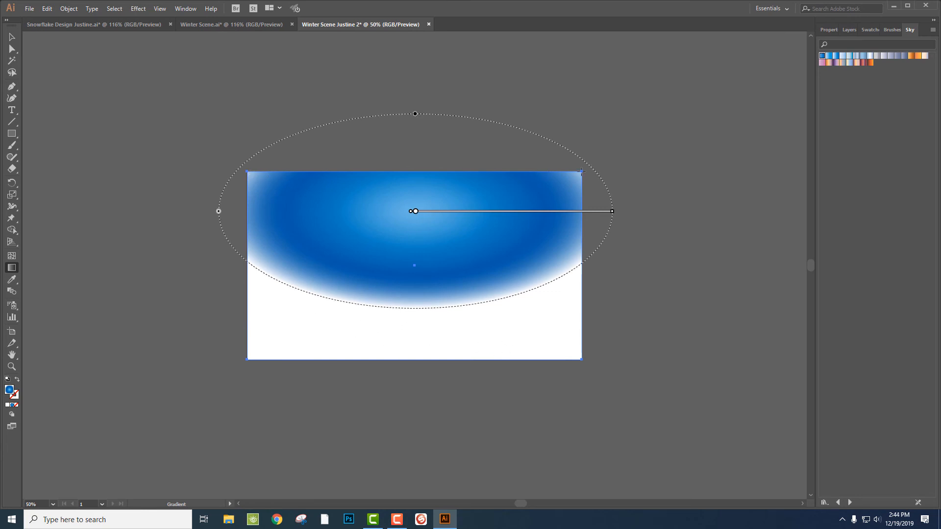
mouse_move(608, 211)
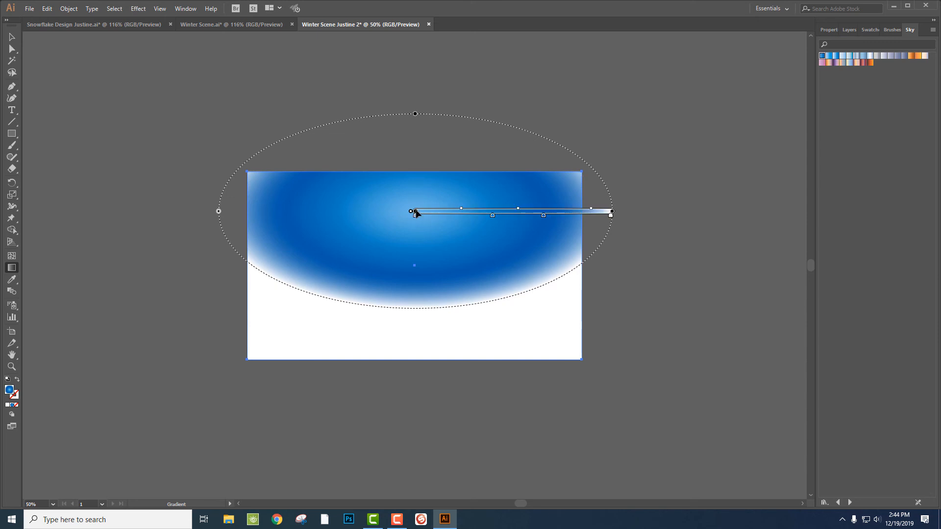
left_click_drag(415, 213, 415, 221)
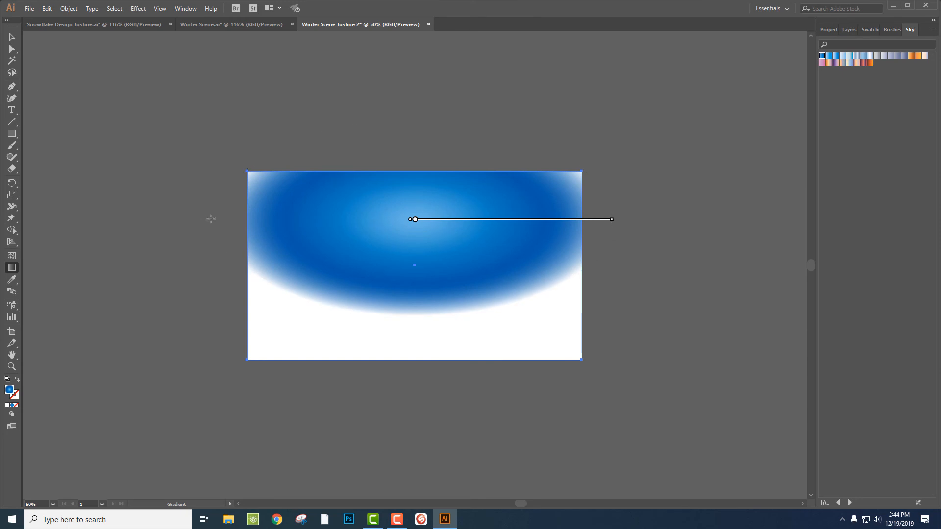
left_click_drag(219, 220, 165, 219)
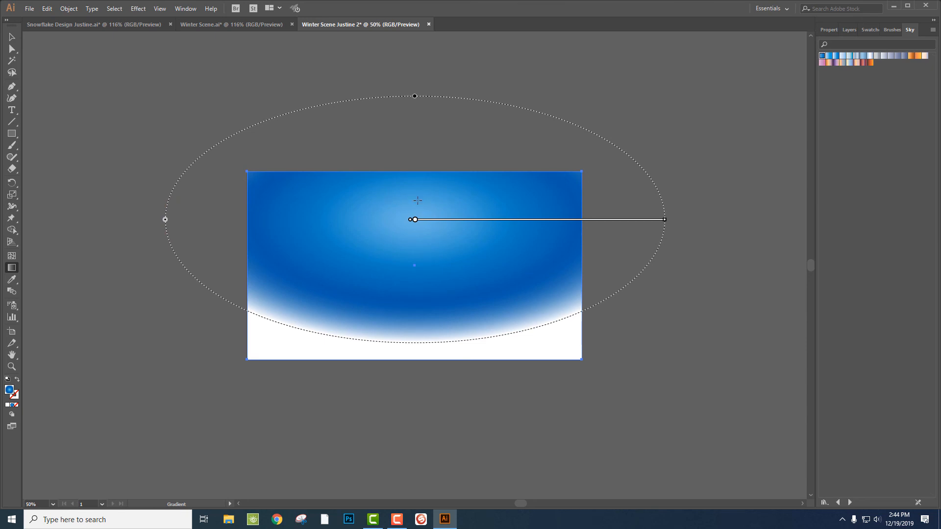
left_click_drag(415, 219, 414, 211)
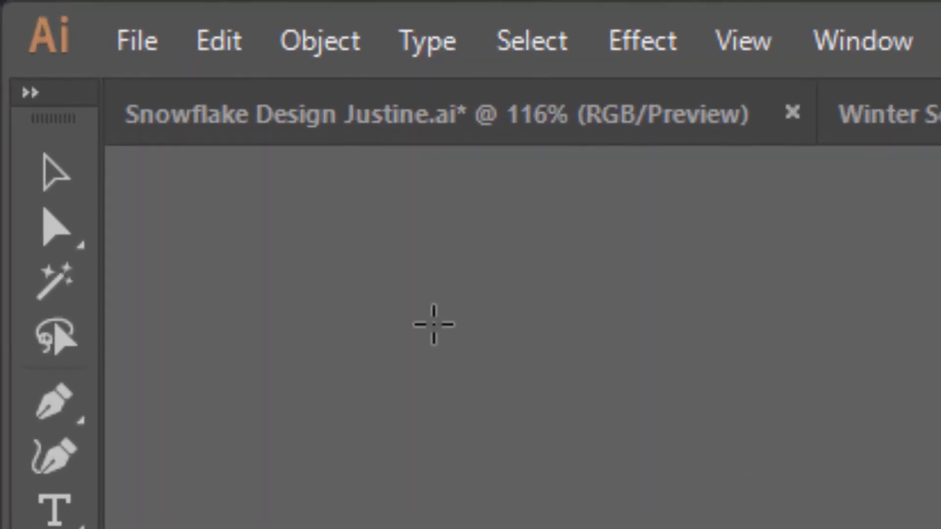
Lock the selected sky gradient rectangle in place as the background.
left_click(297, 29)
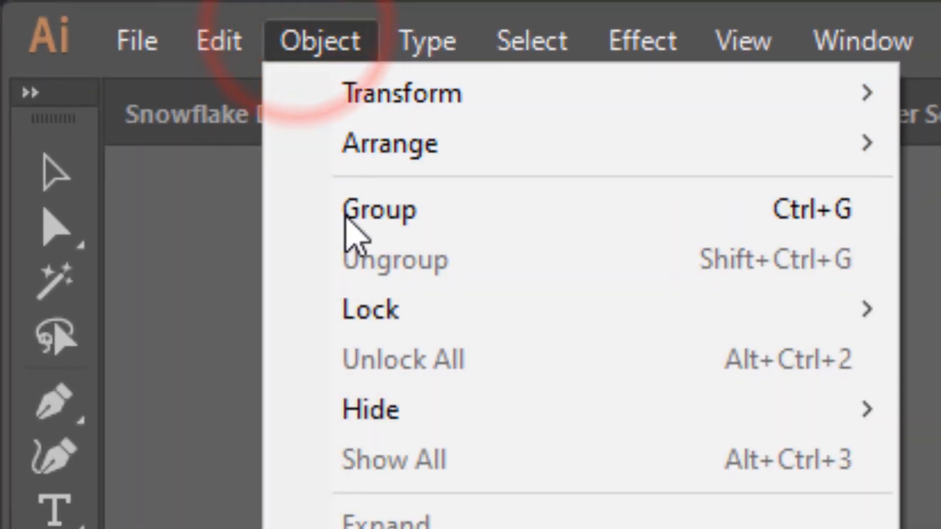
mouse_move(384, 314)
left_click(940, 316)
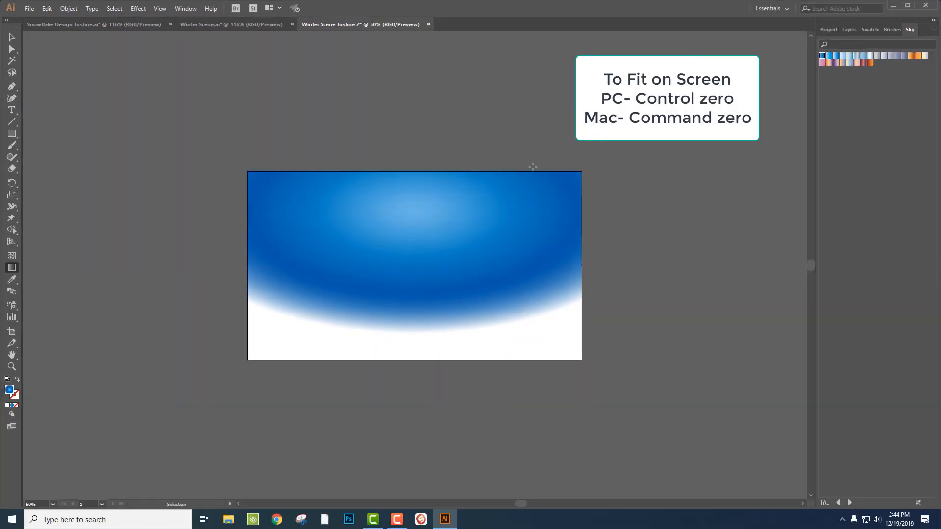
key("ctrl+0")
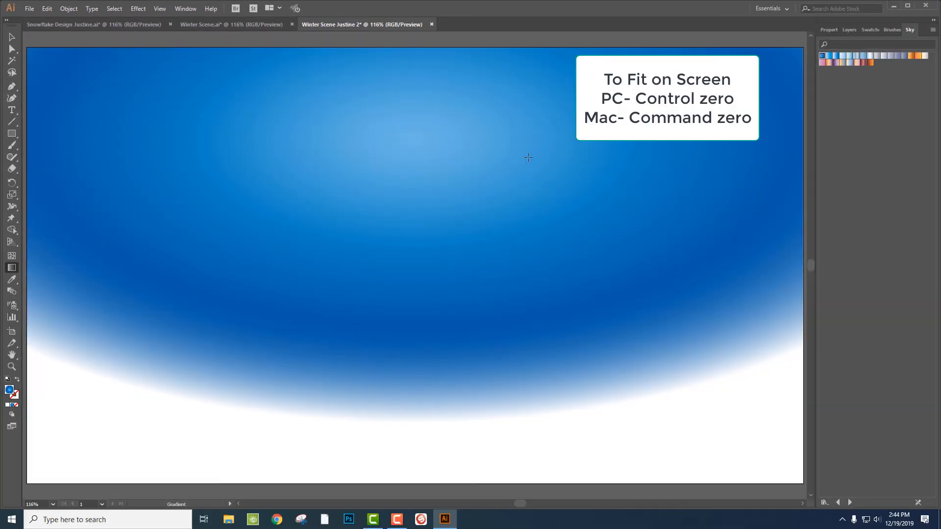